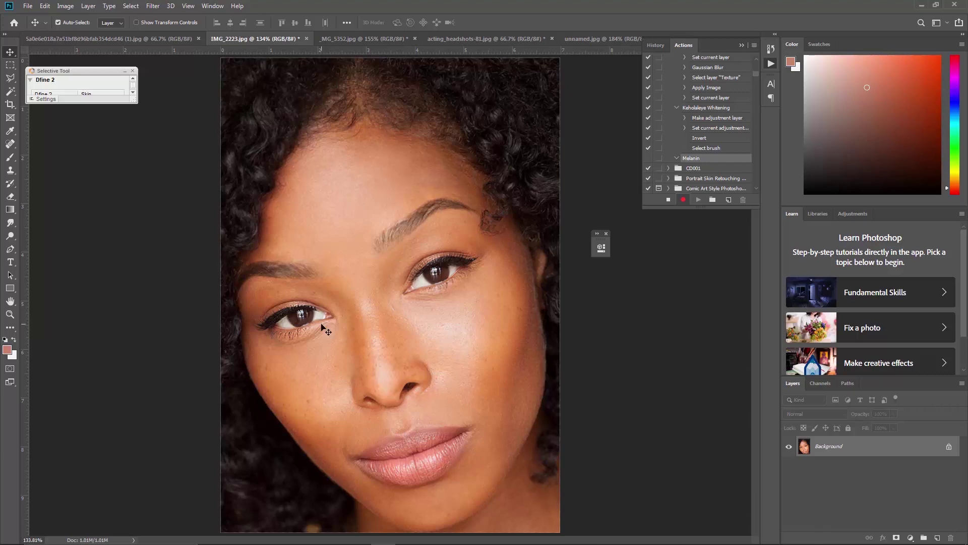
- Copy the Background photo into a new Layer 1 with Ctrl+J
key("ctrl+j")
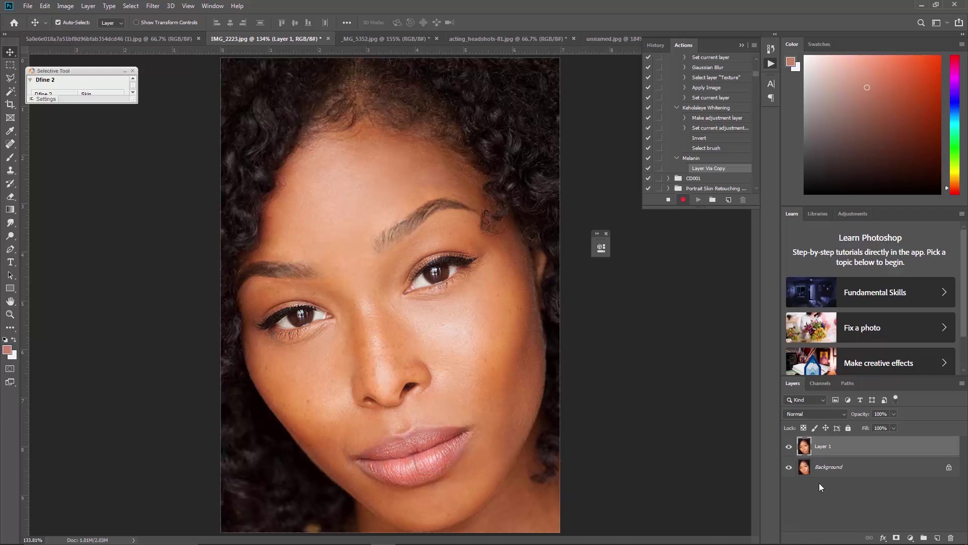
- Add a Black & White adjustment layer and set its blend mode to Multiply
left_click(911, 538)
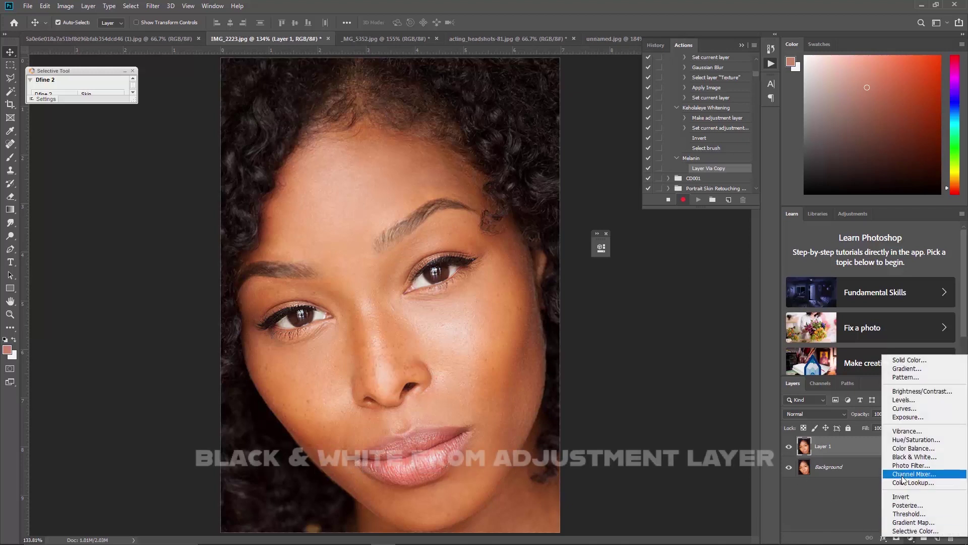
left_click(914, 456)
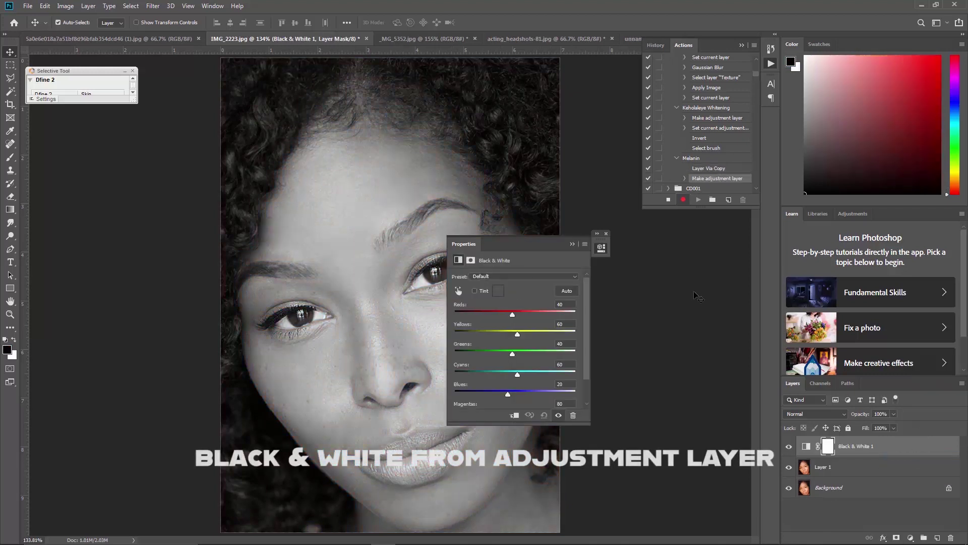
left_click_drag(513, 247, 642, 252)
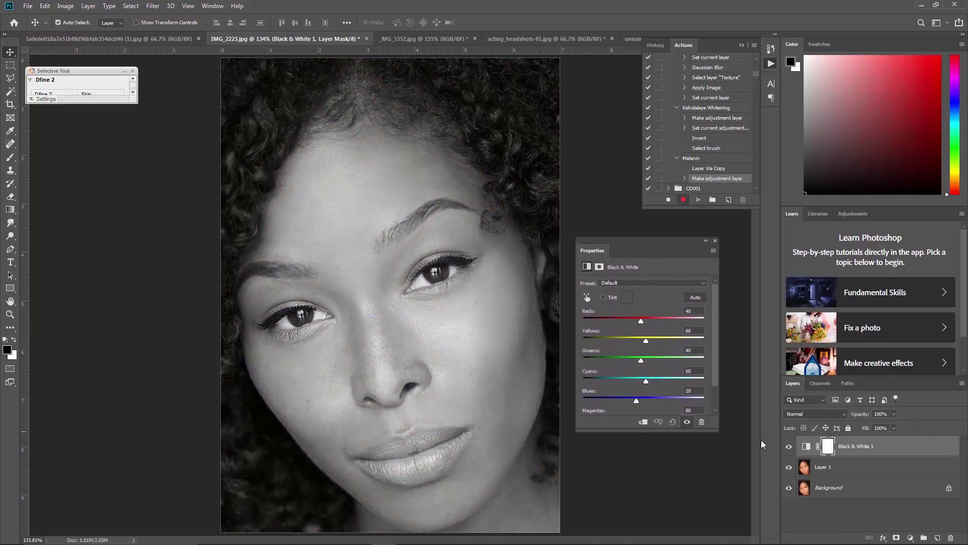
left_click(809, 410)
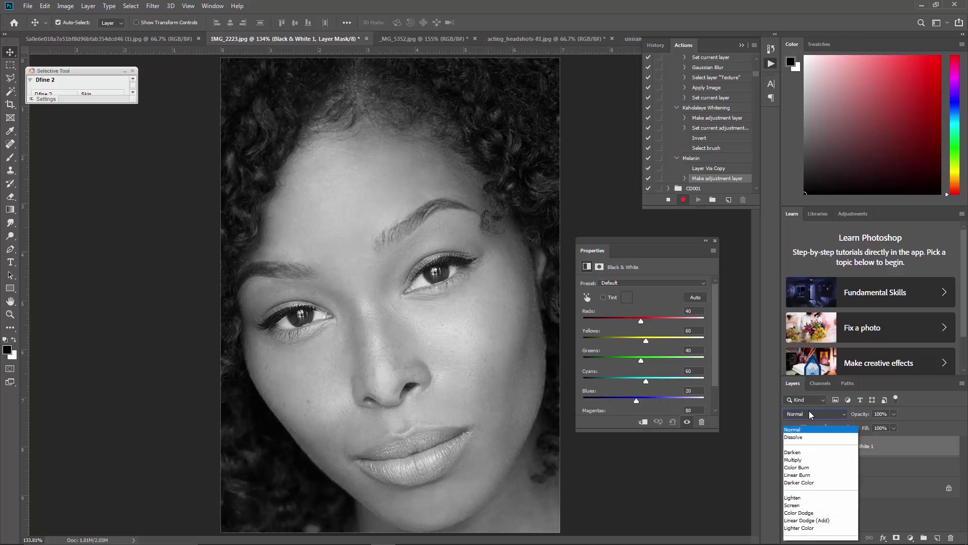
left_click(798, 332)
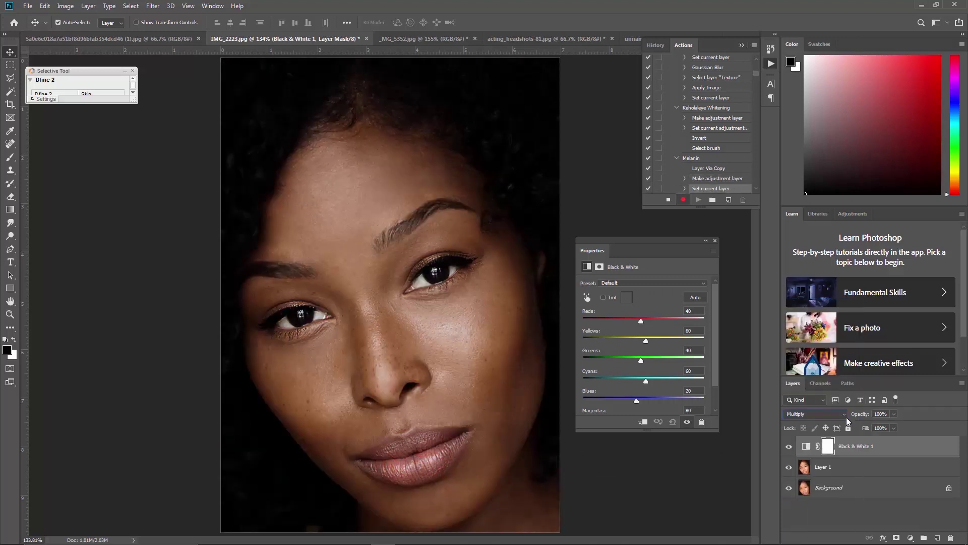
- Compare before and after, then lower Black & White 1's opacity to 75%
left_click(790, 449)
left_click(789, 449)
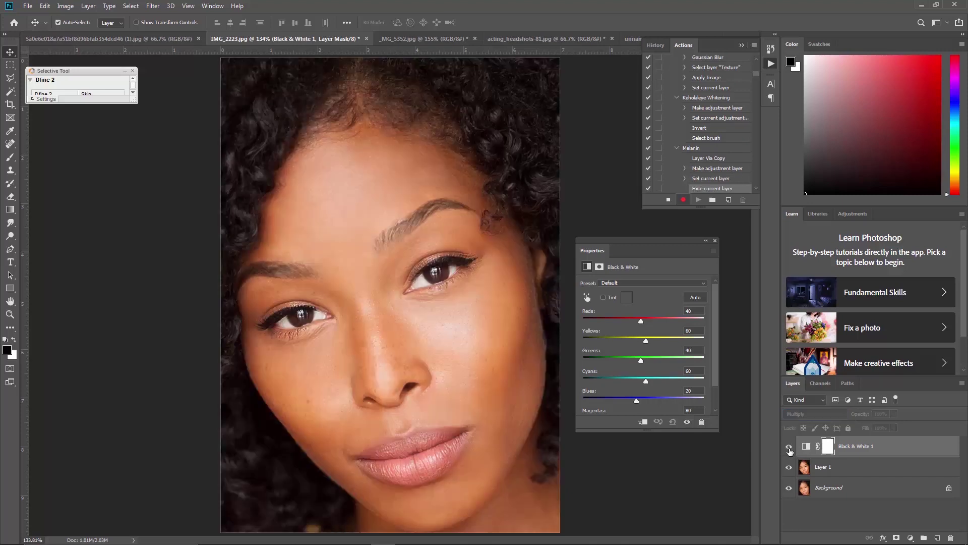
left_click(789, 448)
left_click(789, 447)
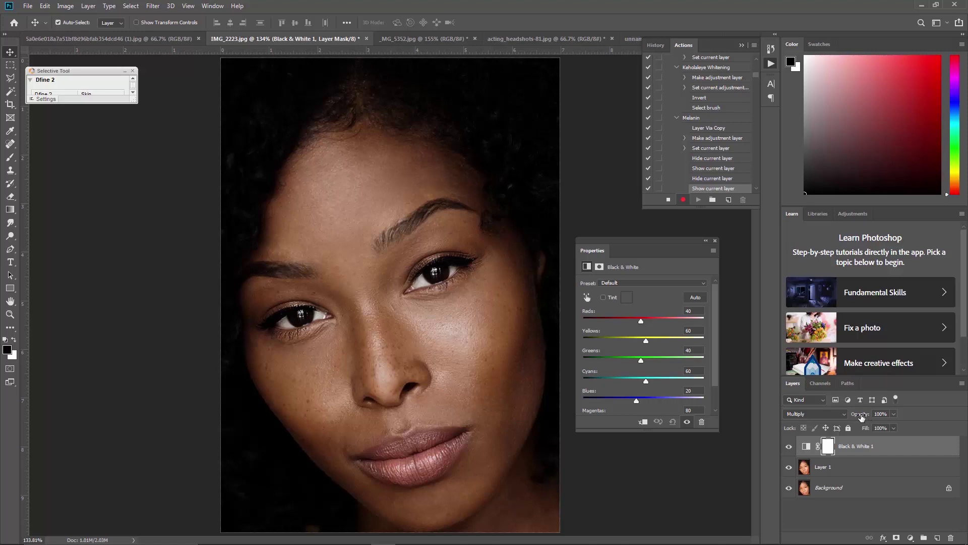
left_click_drag(864, 417, 849, 417)
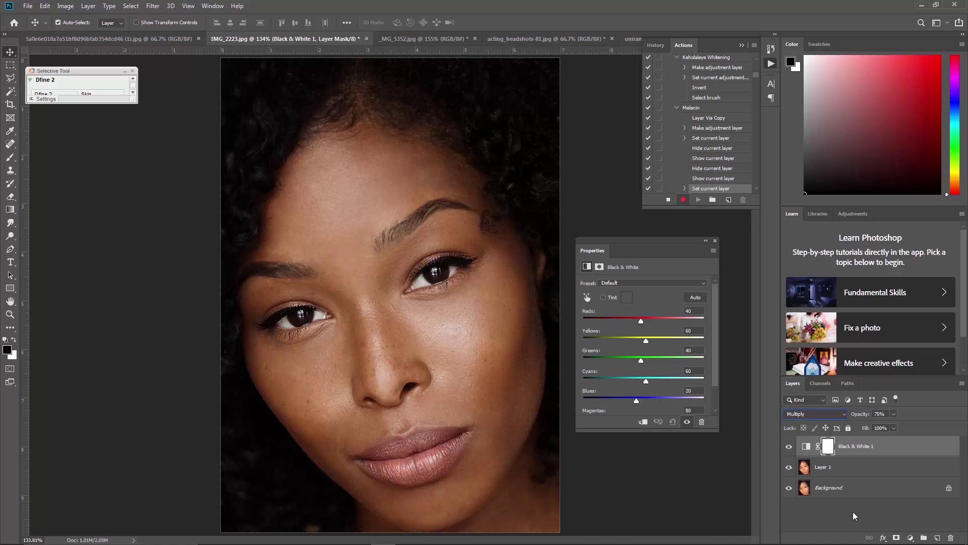
left_click(910, 538)
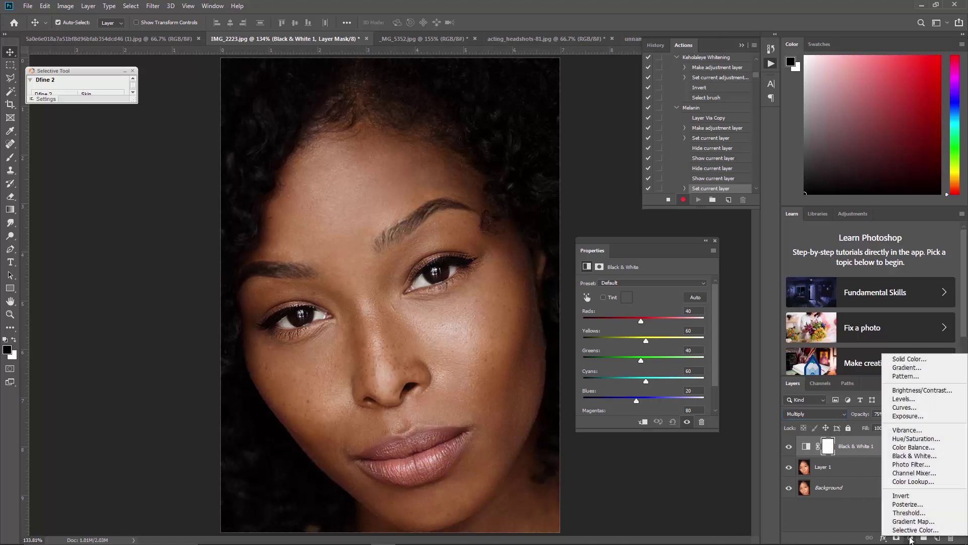
- Add Black & White 2 on top, blended with Multiply at 31% opacity
left_click(906, 457)
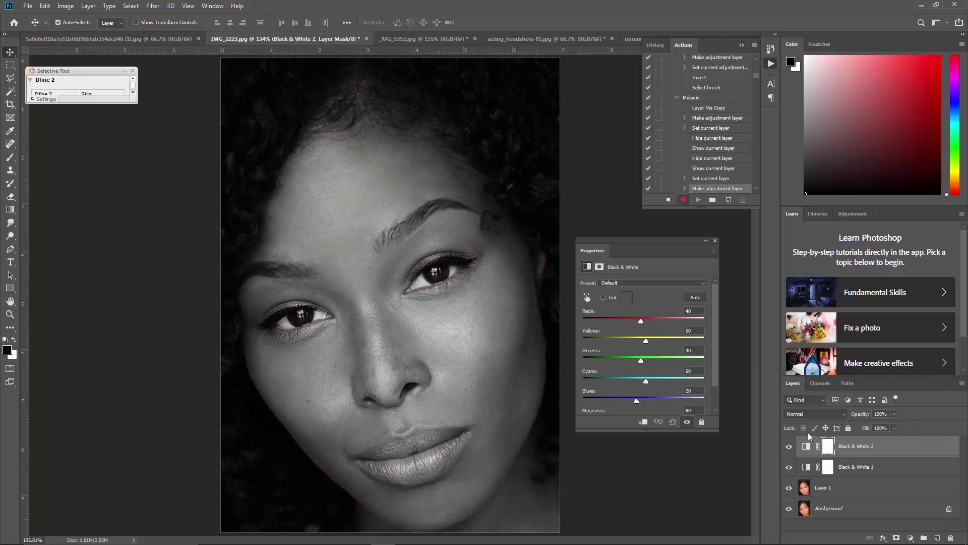
left_click(806, 414)
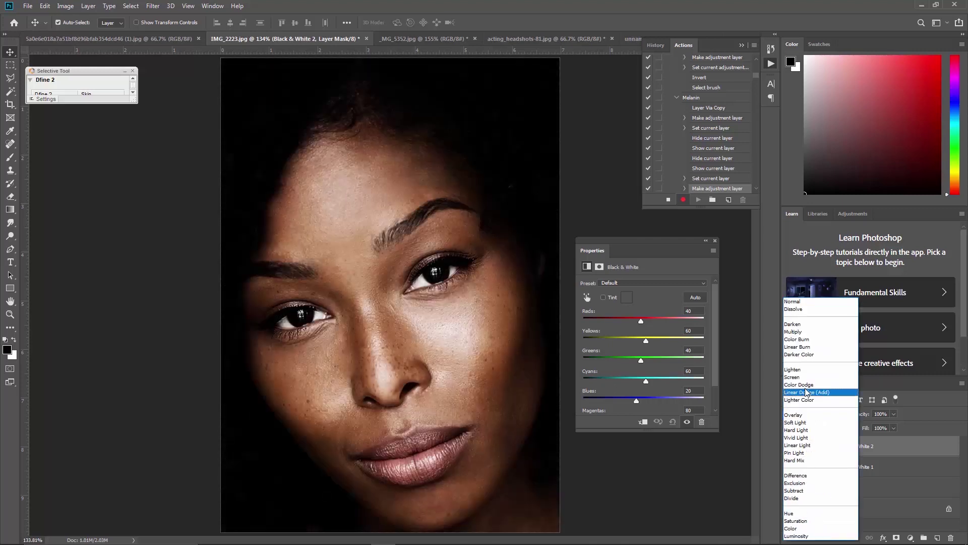
left_click(802, 333)
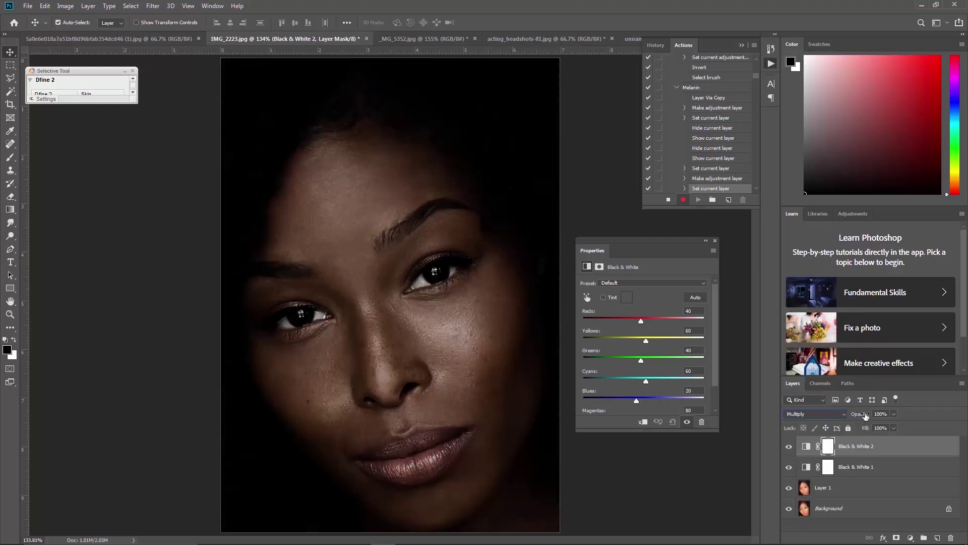
left_click_drag(865, 415, 830, 426)
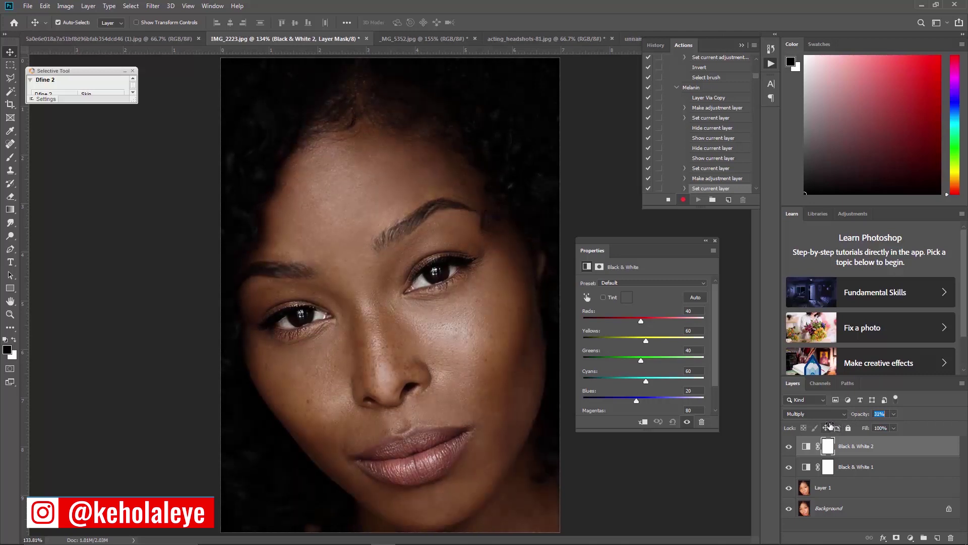
key("Return")
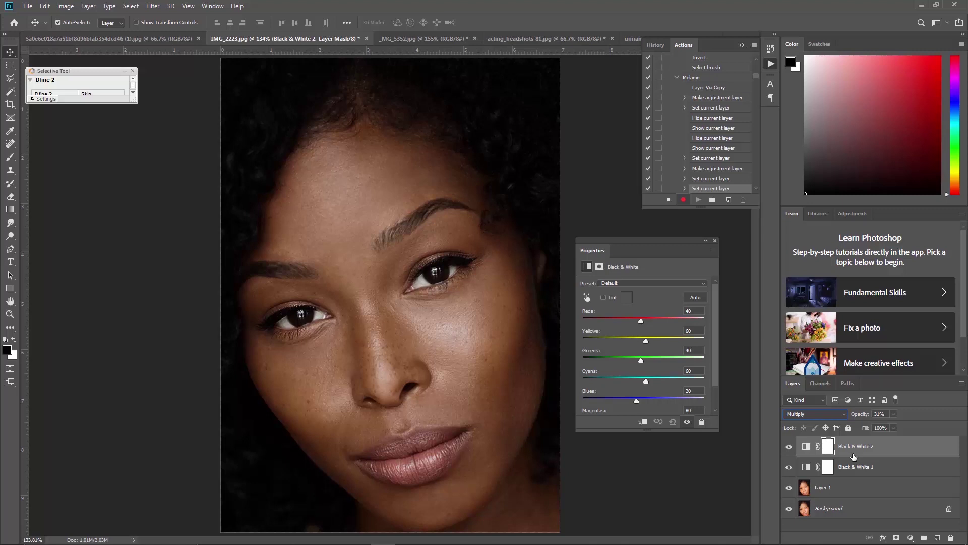
left_click(911, 538)
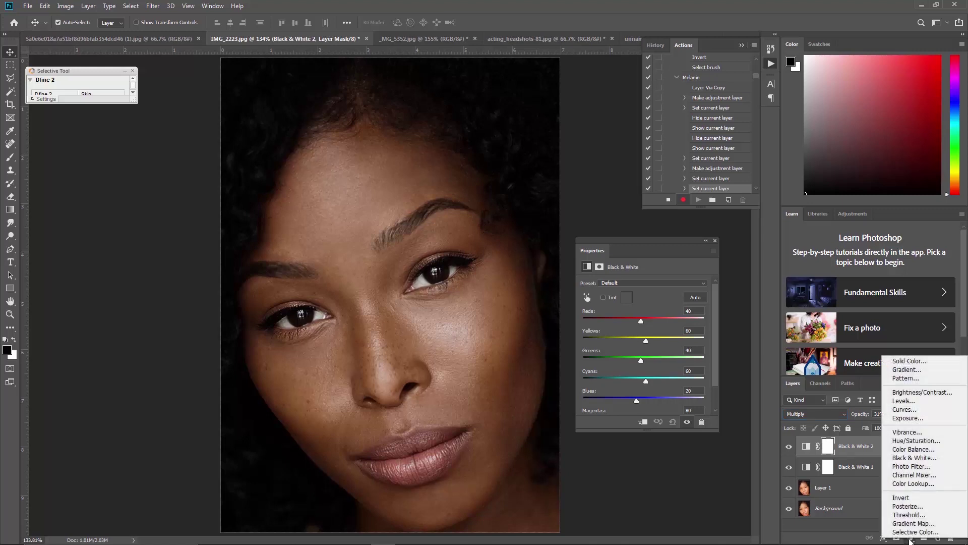
- Add Color Balance 1 with Midtones Cyan/Red at -5 and Shadows Cyan/Red at -4
left_click(903, 449)
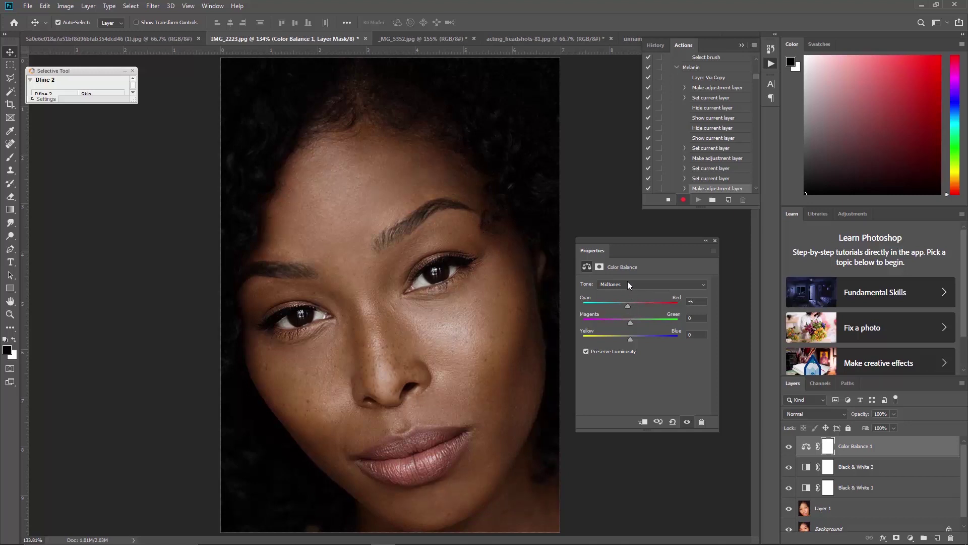
left_click(628, 283)
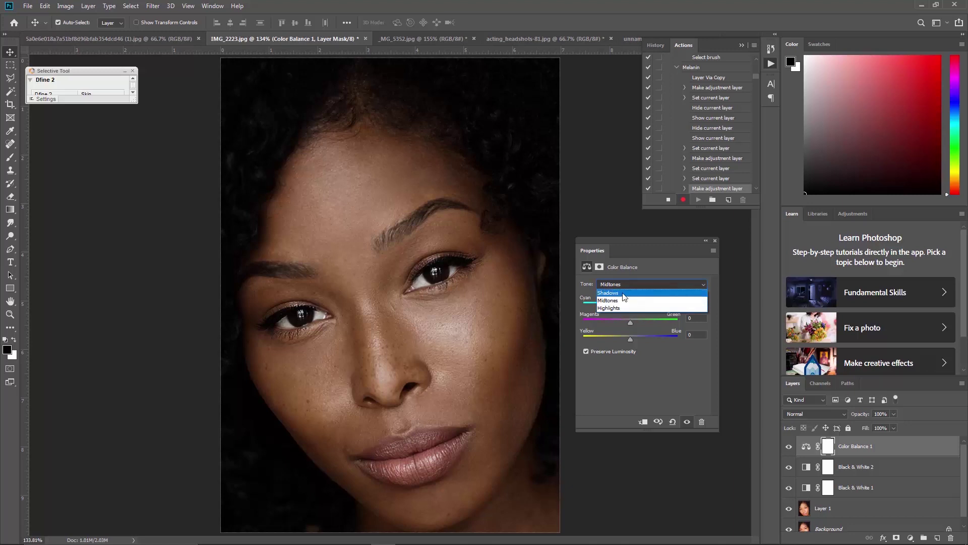
left_click(623, 295)
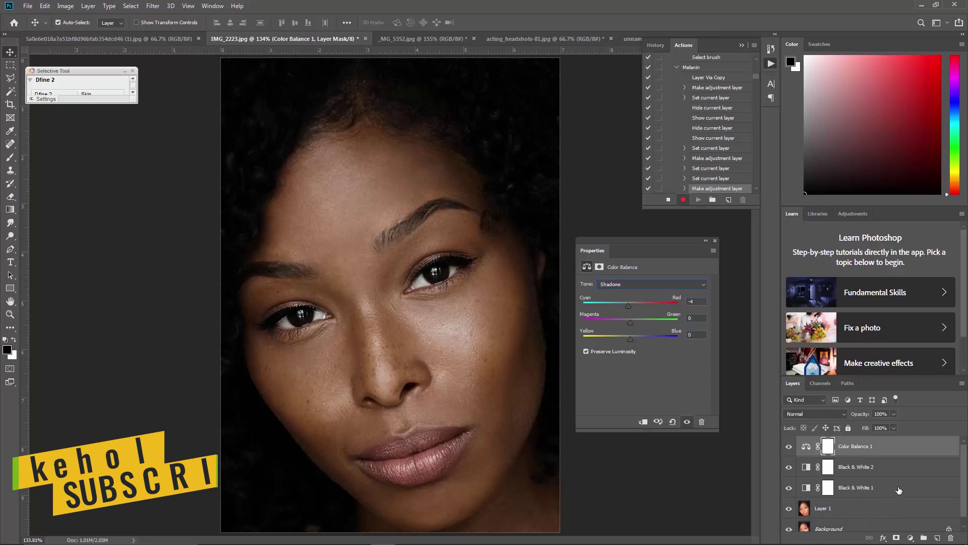
left_click(910, 538)
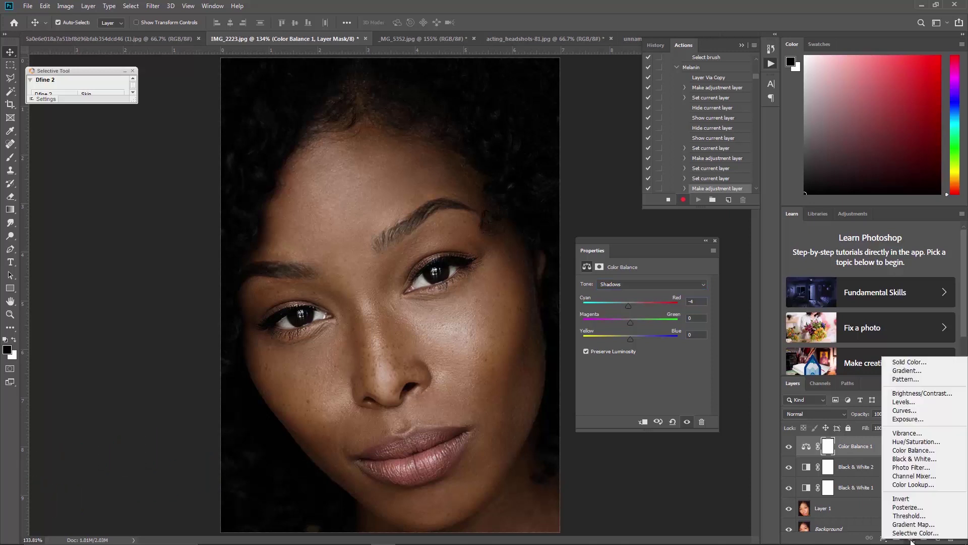
- Add Black & White 3 in Multiply with Reds 96, Yellows 92 and 40% opacity
left_click(899, 459)
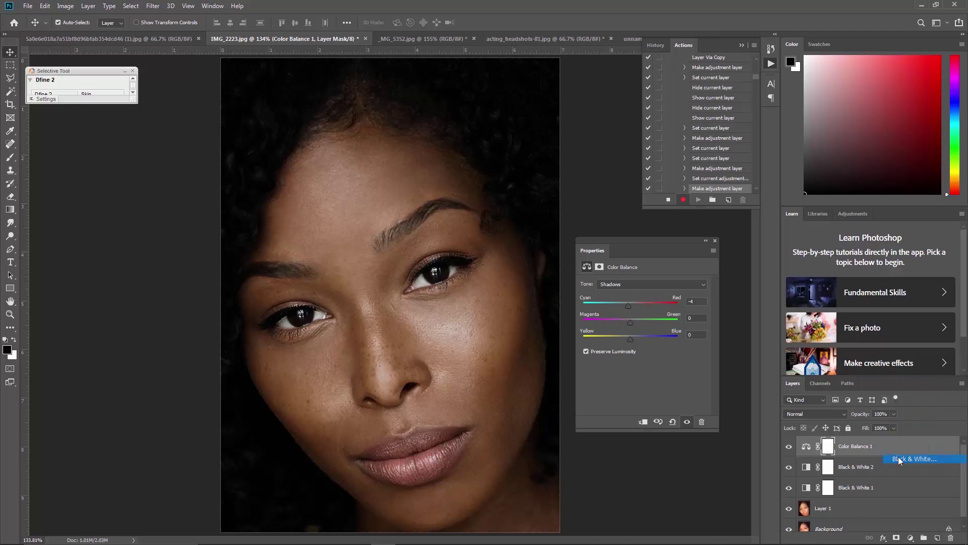
left_click(814, 415)
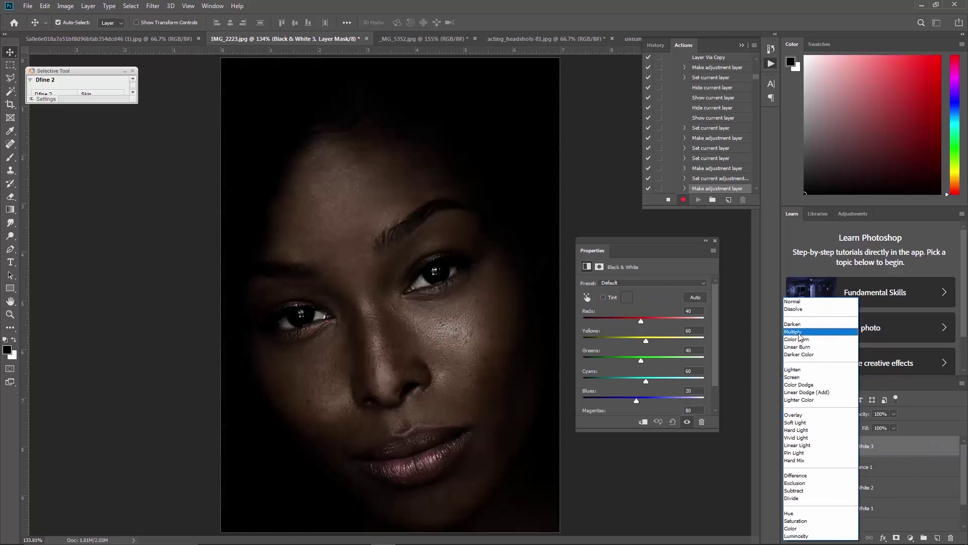
left_click(800, 333)
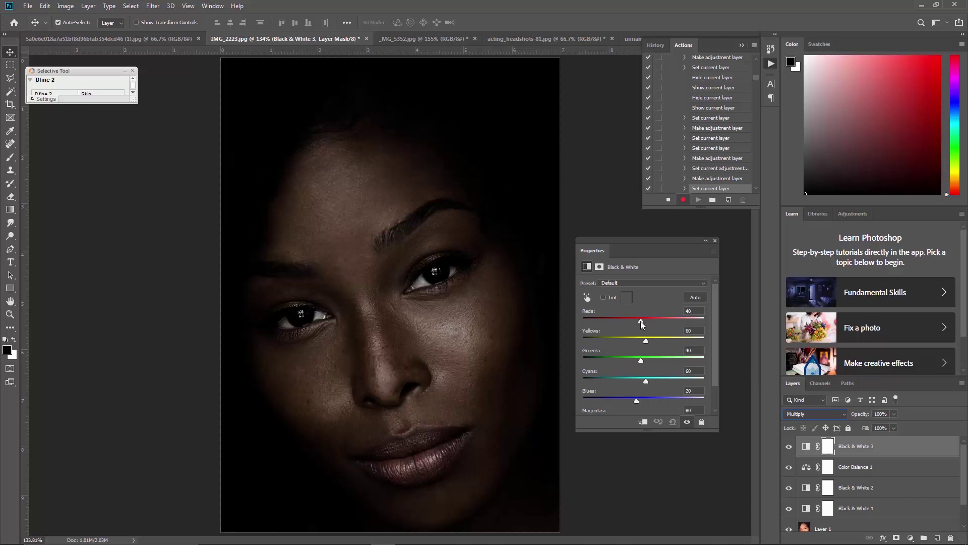
left_click_drag(640, 320, 654, 340)
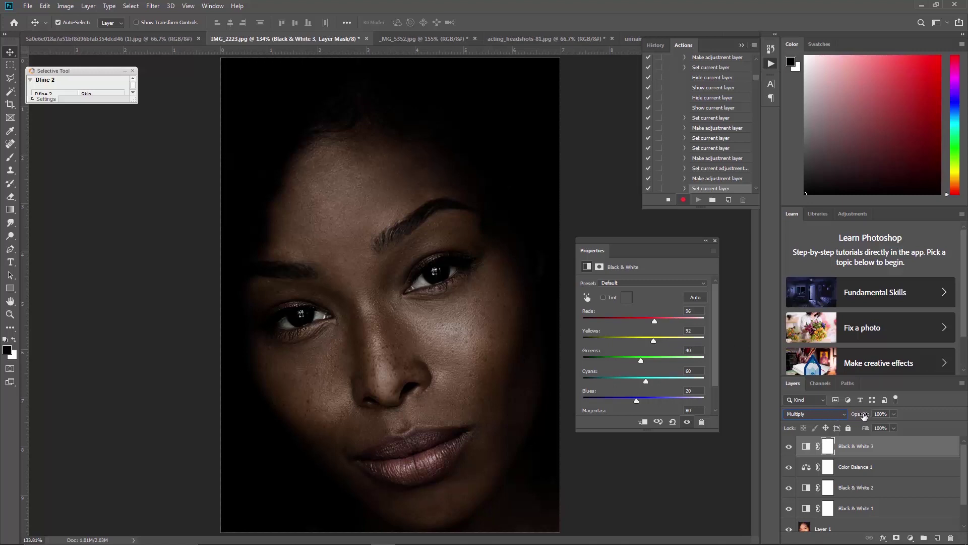
mouse_move(864, 415)
left_mouse_down()
mouse_move(844, 417)
mouse_move(867, 415)
left_mouse_up()
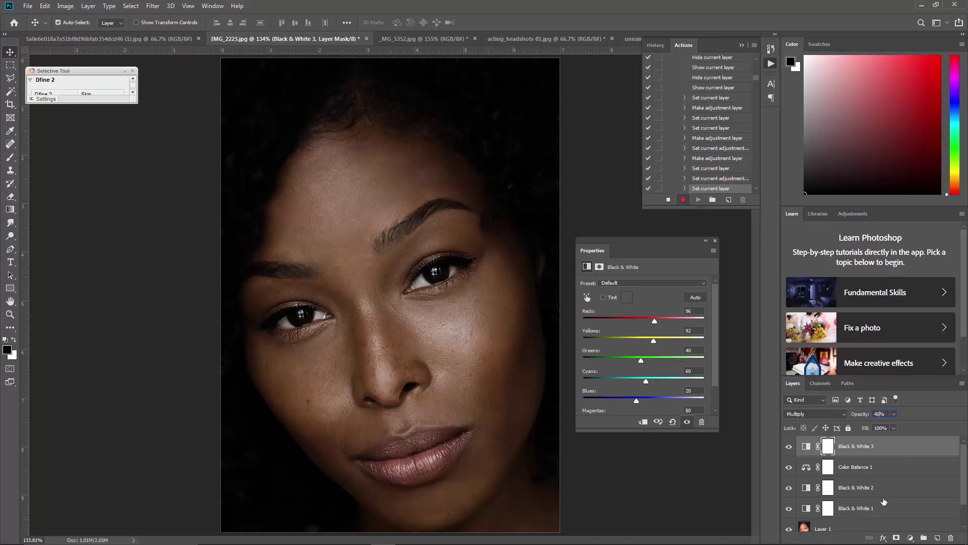
mouse_move(909, 533)
left_click(914, 539)
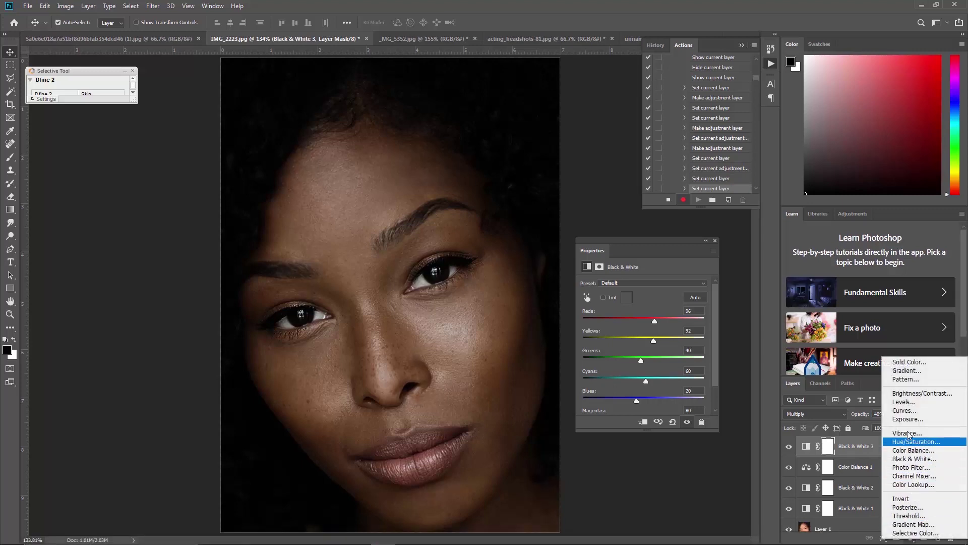
- Add Brightness/Contrast 1 with Brightness 10 and Contrast left at 0
left_click(909, 394)
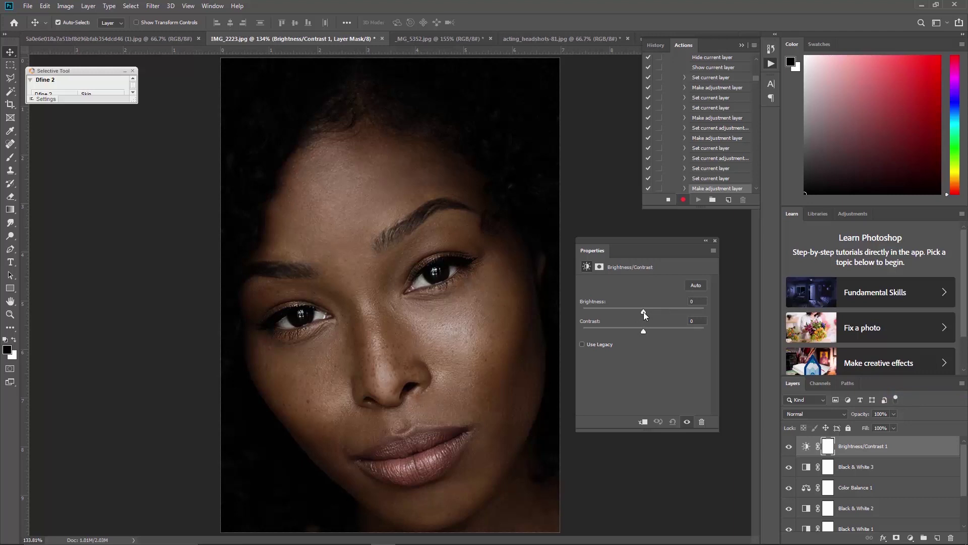
left_click_drag(647, 314, 653, 314)
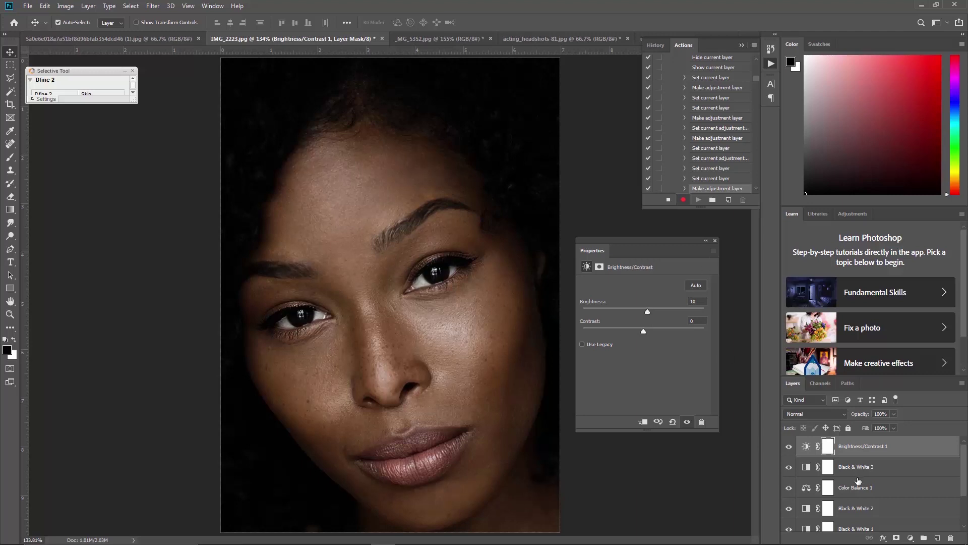
scroll(863, 490, "down", 2)
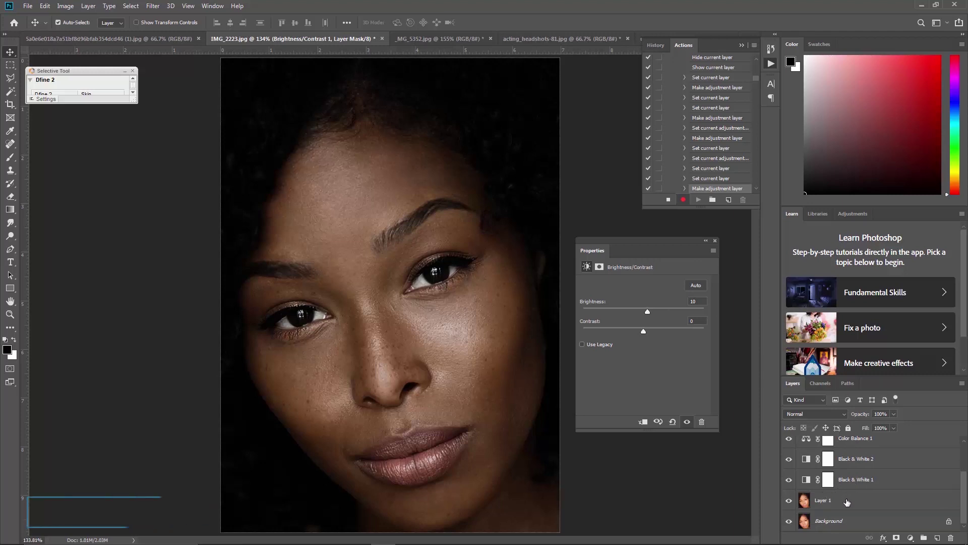
- Select Black & White 1 through Brightness/Contrast 1 and group them into Group 1
left_click(850, 499)
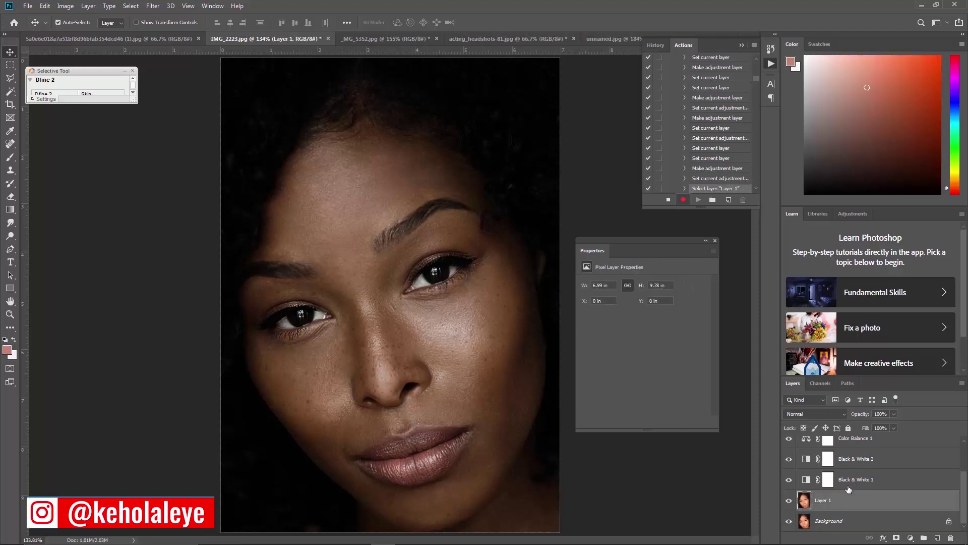
left_click(850, 482)
scroll(849, 484, "up", 2)
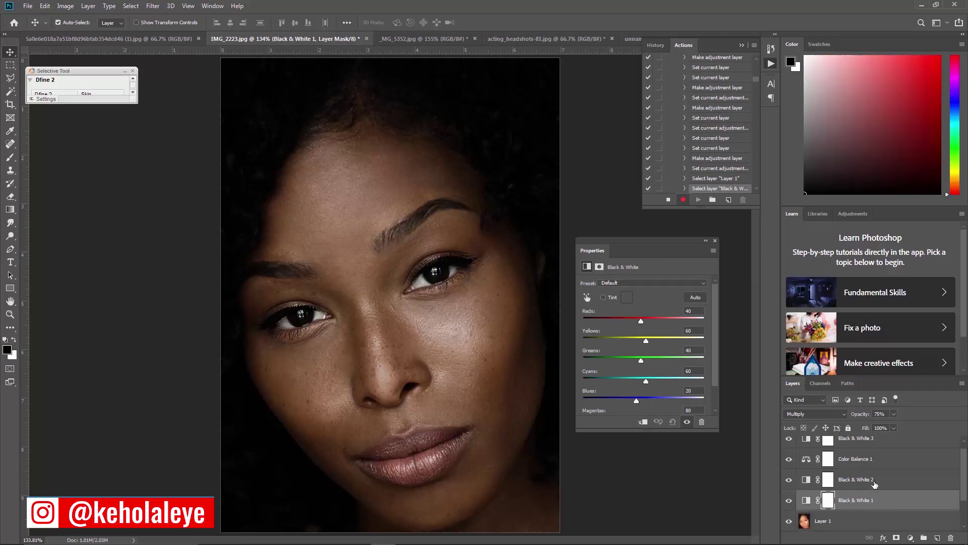
left_click(864, 448, "shift")
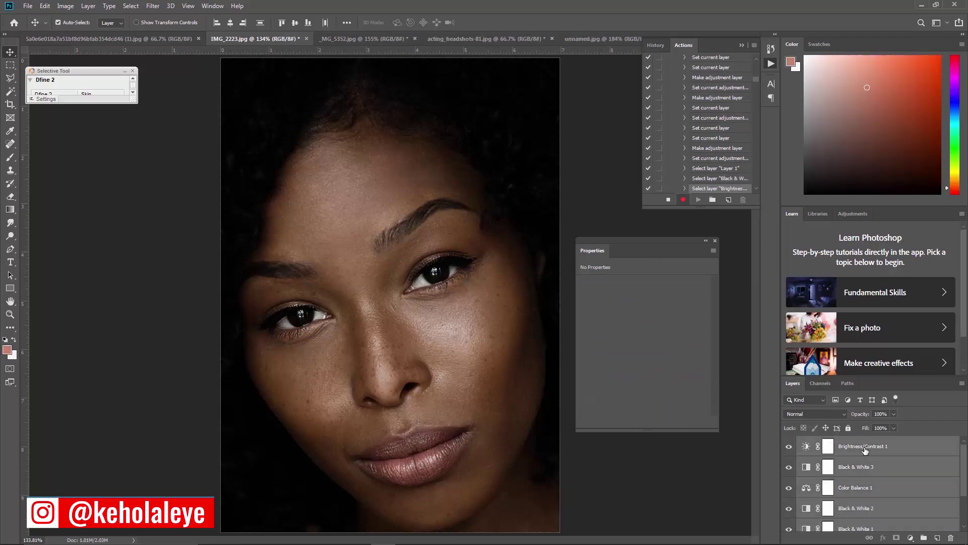
key("ctrl+g")
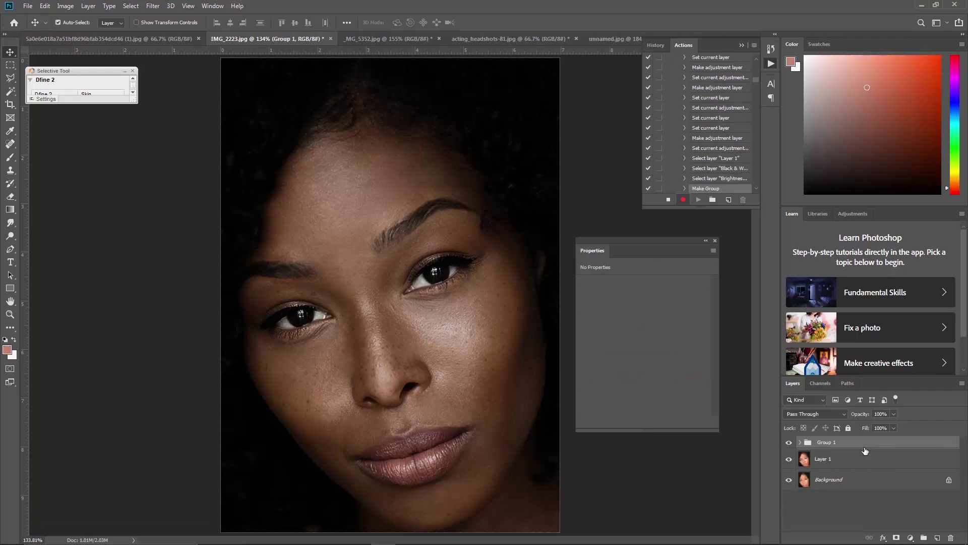
- Toggle Group 1's visibility to compare original and darkened skin, leaving it visible
left_click(789, 443)
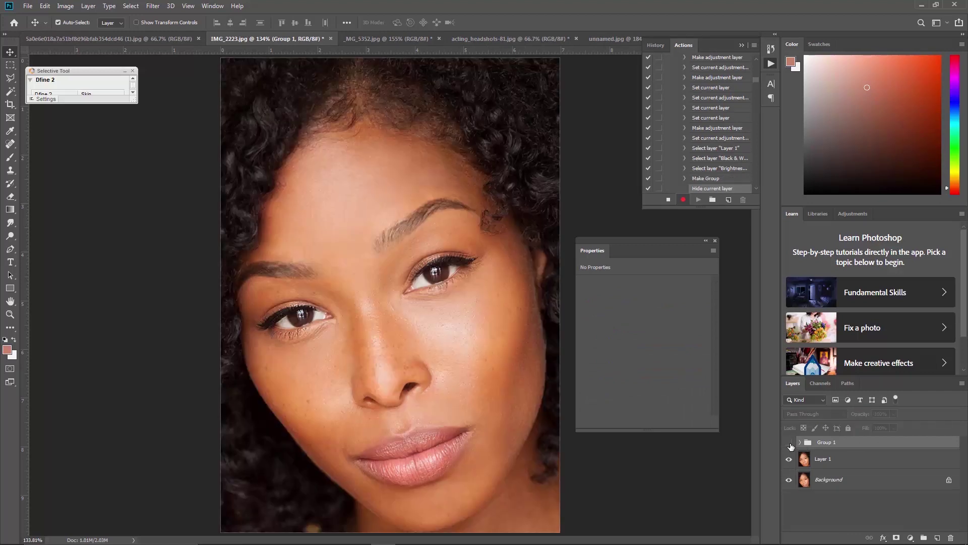
left_click(789, 442)
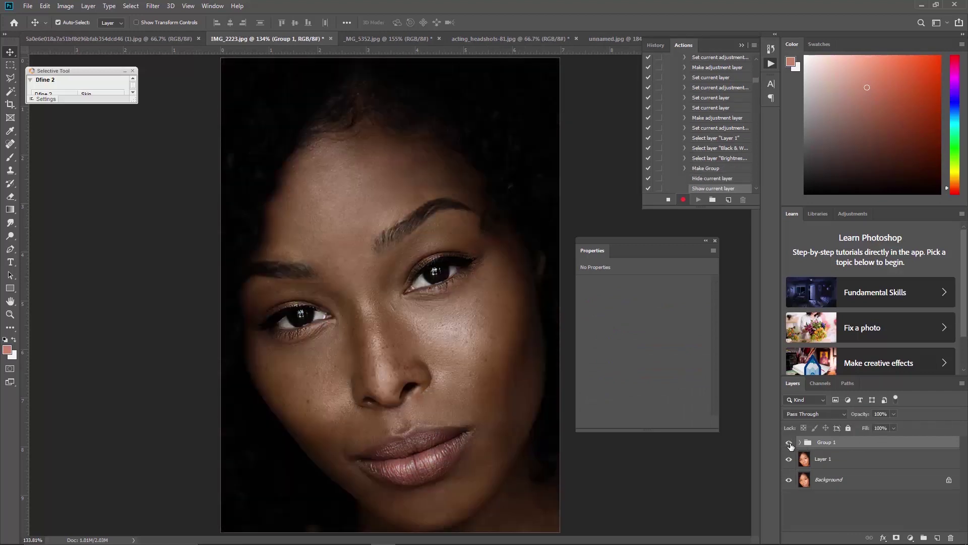
left_click(790, 444)
left_click(790, 443)
left_click(790, 444)
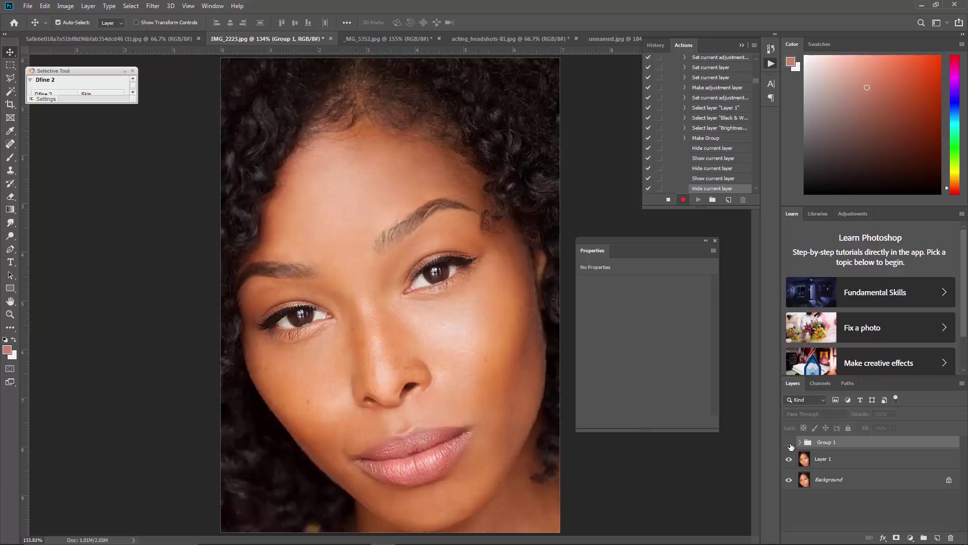
left_click(789, 444)
left_click(790, 444)
left_click(789, 444)
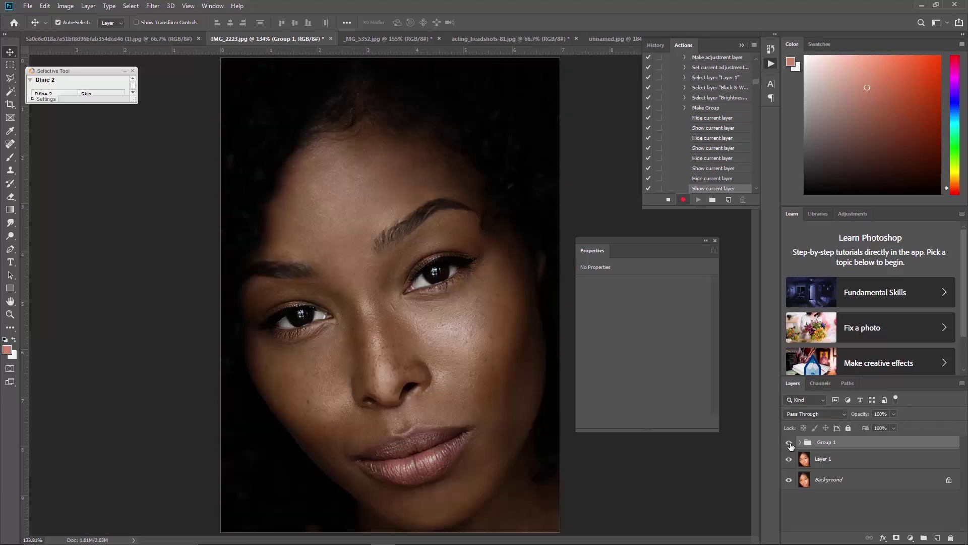
left_click(789, 444)
left_click(789, 444)
left_click(789, 444)
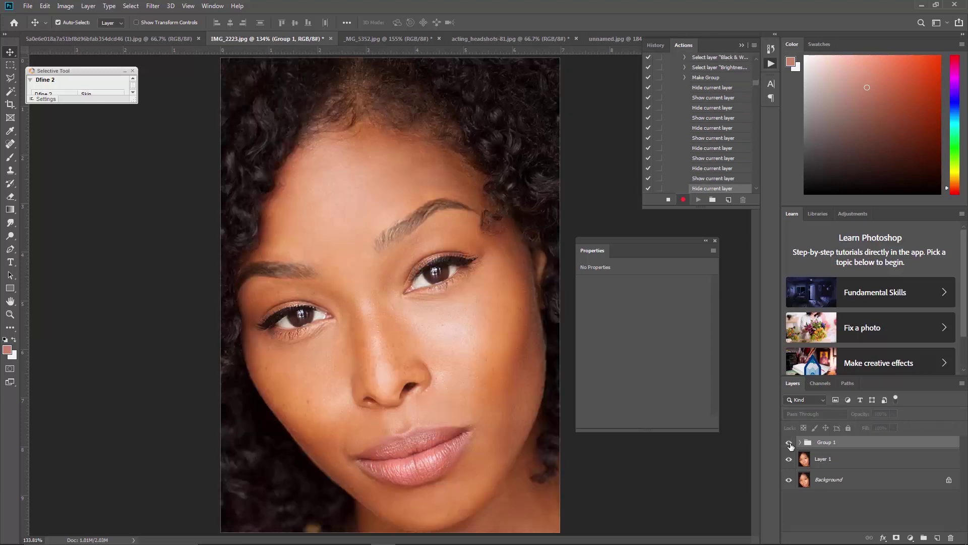
left_click(789, 444)
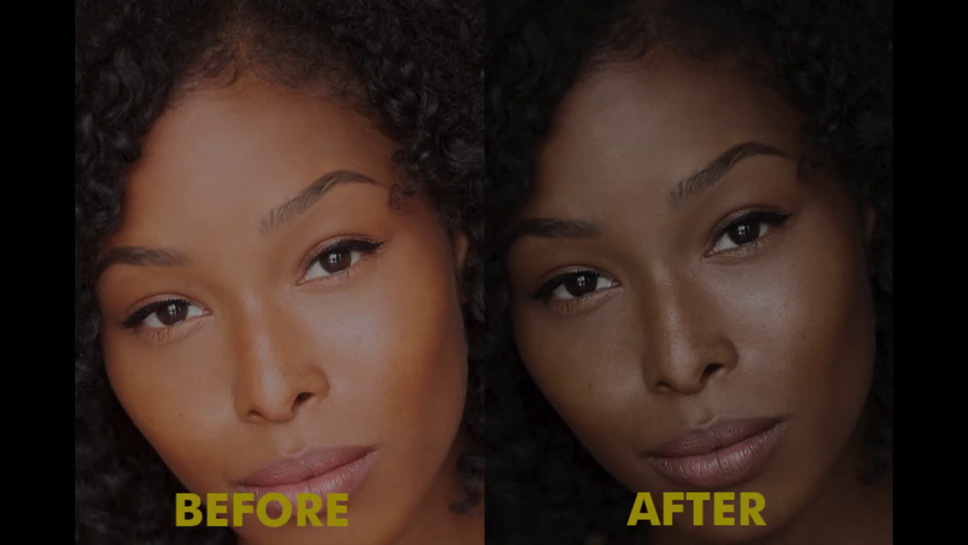